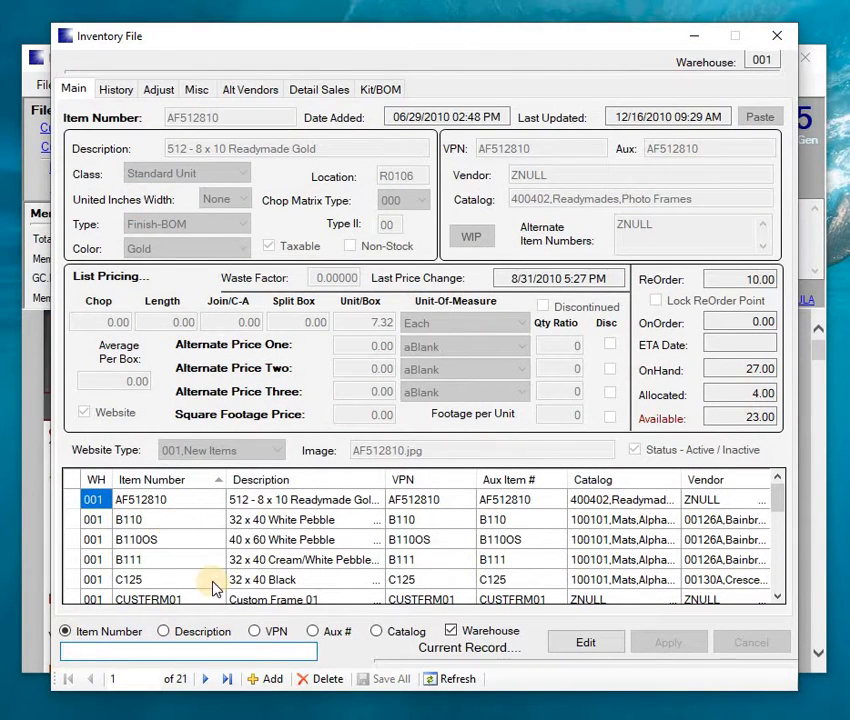
Step: Open inventory item C125 for editing, toggle its Taxable setting off and back on, and apply the record
left_click(777, 596)
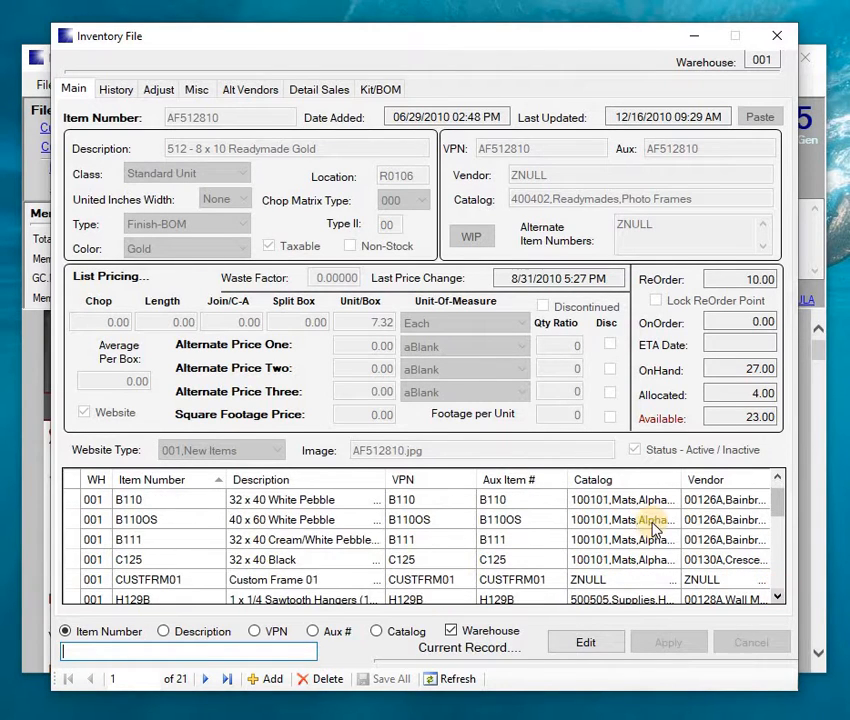
left_click(75, 561)
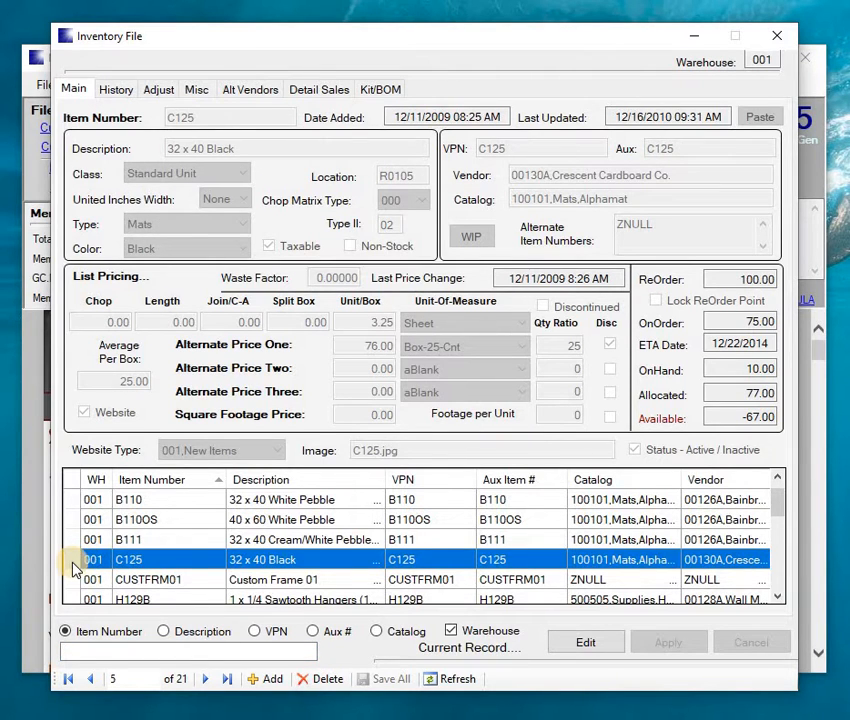
double_click(70, 563)
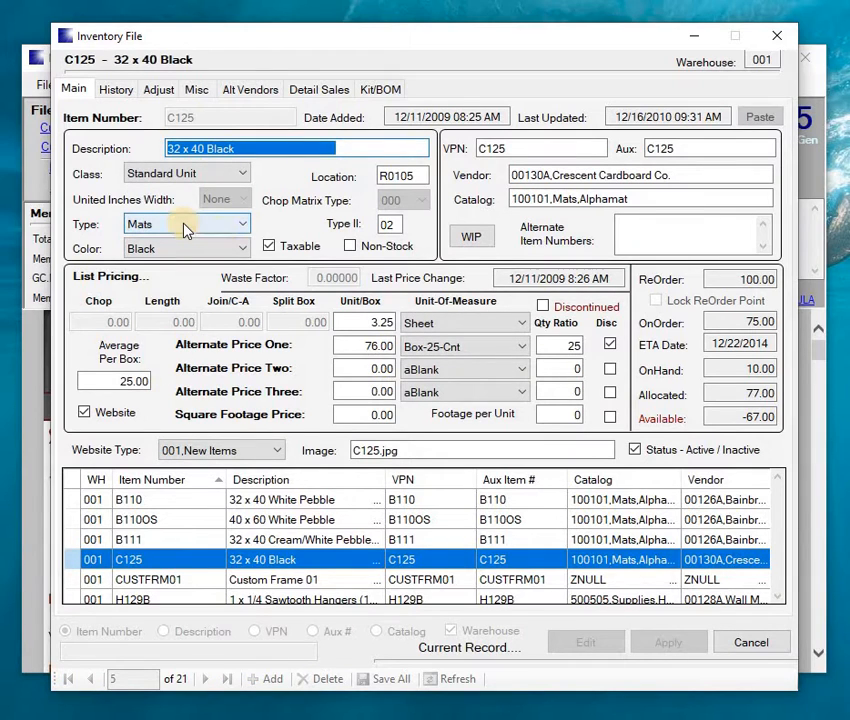
left_click(268, 248)
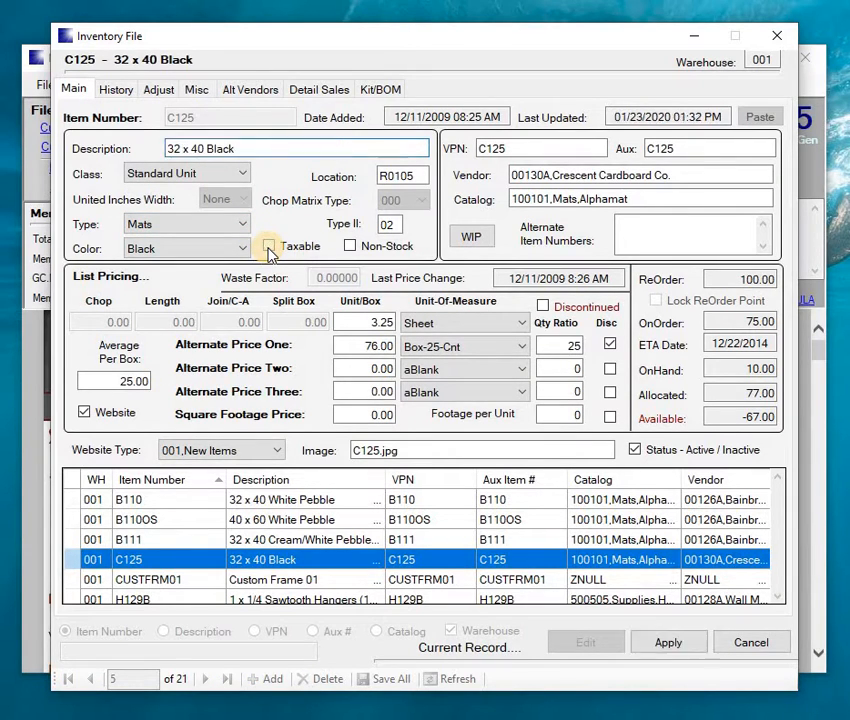
left_click(268, 248)
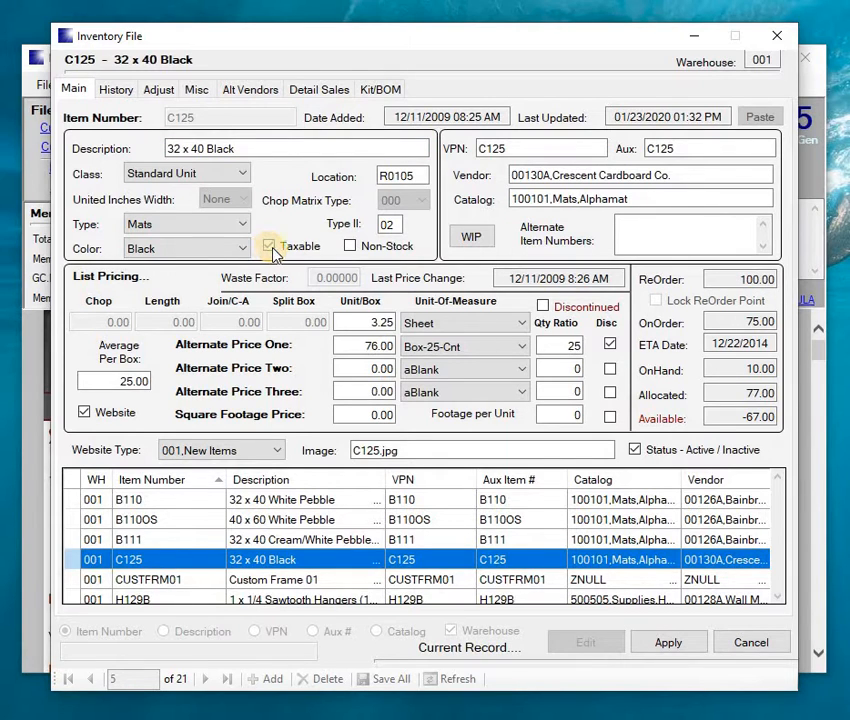
left_click(662, 645)
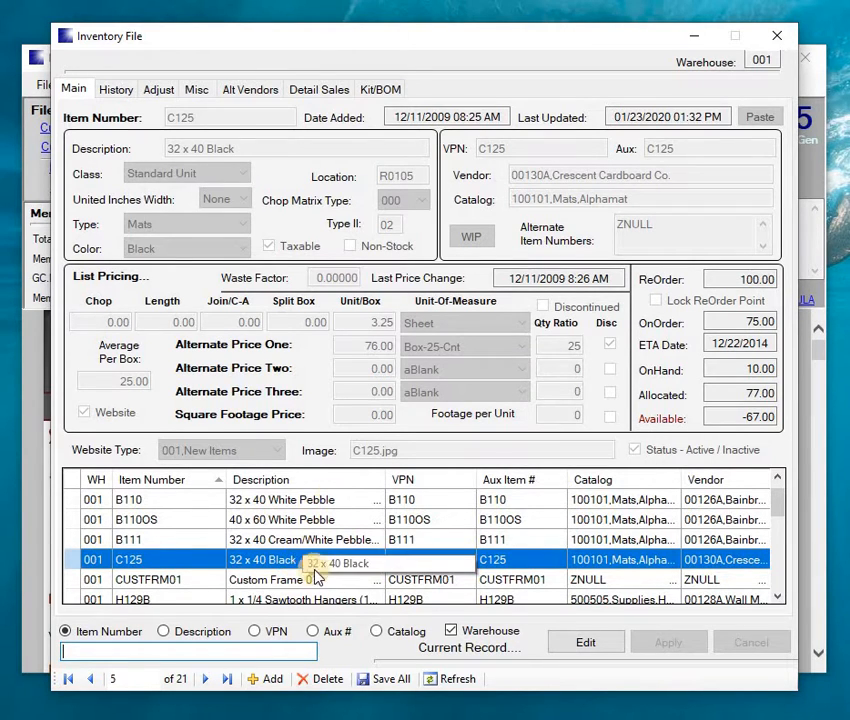
Step: Add a new inventory item numbered C135 with placeholder description "123" and paste the copied C125 values into it
left_click(268, 680)
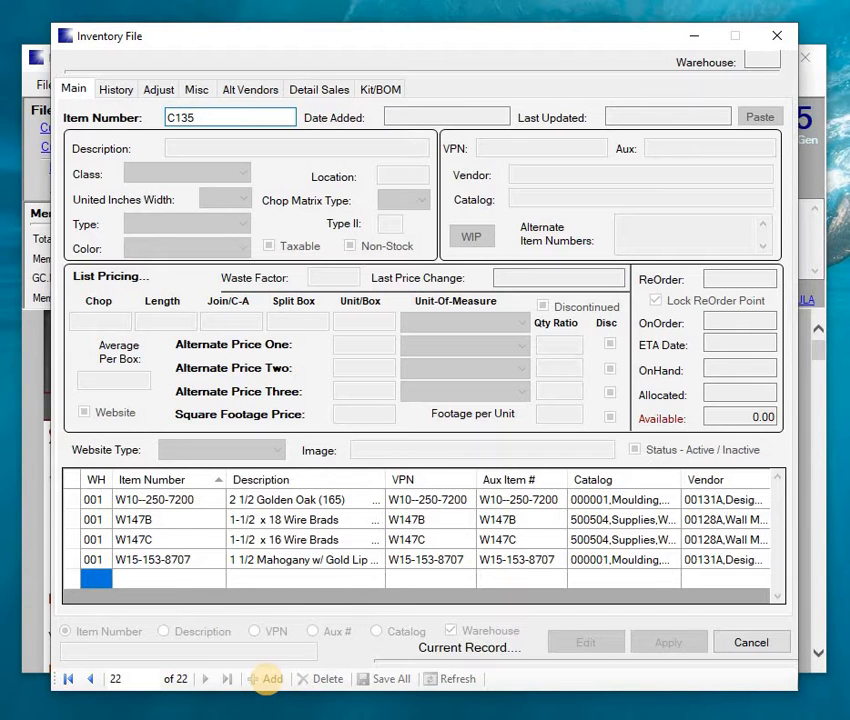
key("Tab")
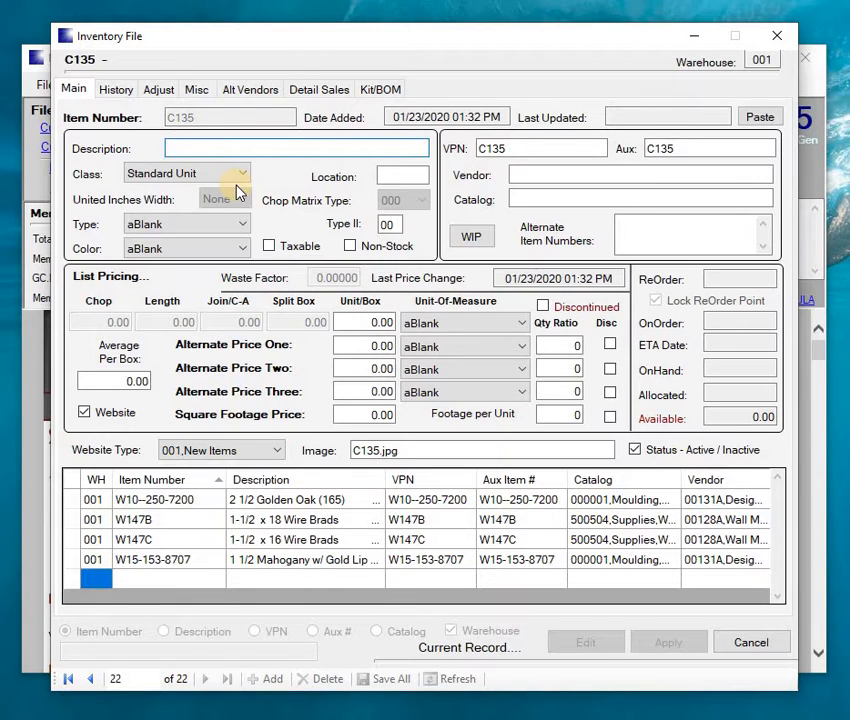
type("123")
left_click(760, 118)
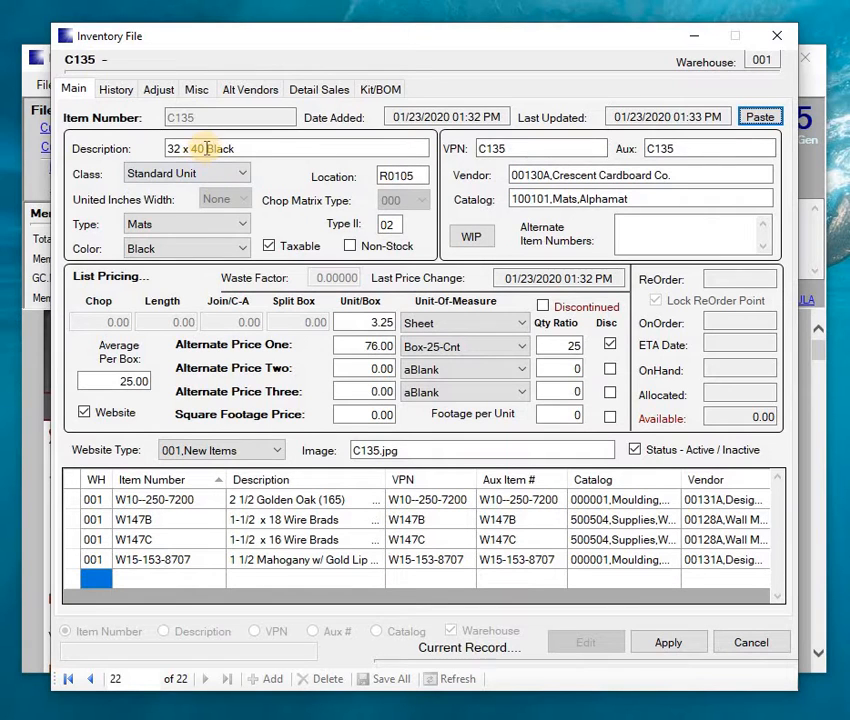
Step: Change the C135 description to "32 x 40 Red", set its color to Red, and apply the new record
left_click(206, 148)
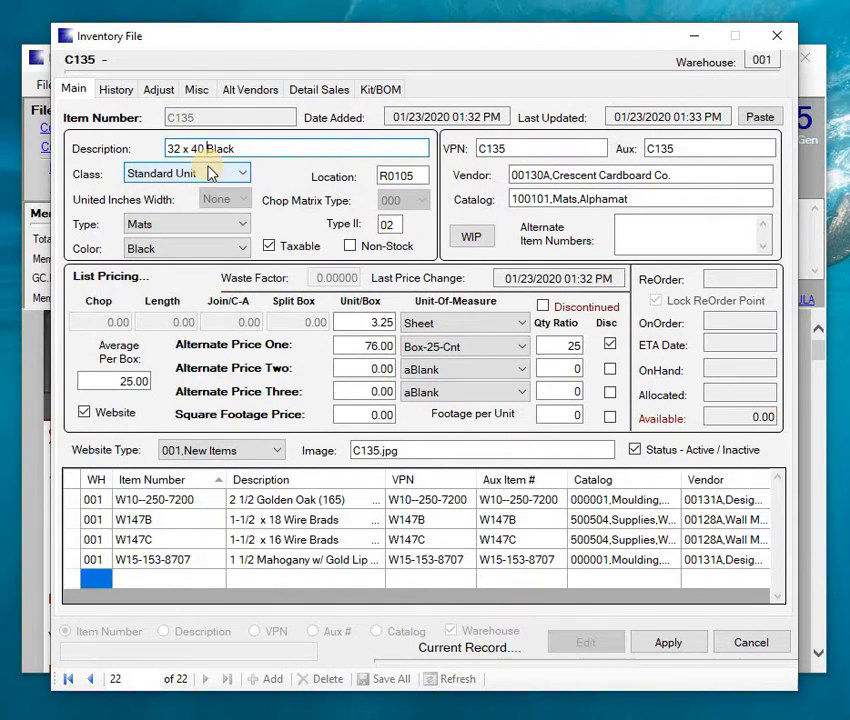
key("Delete")
key("Delete")
key("Delete")
type("B")
left_click(193, 250)
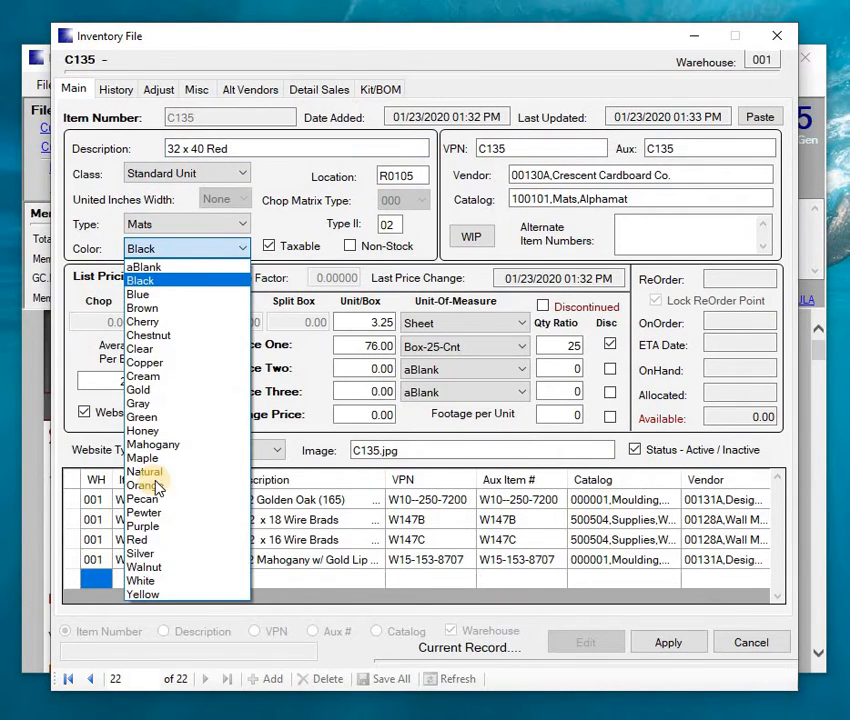
left_click(142, 541)
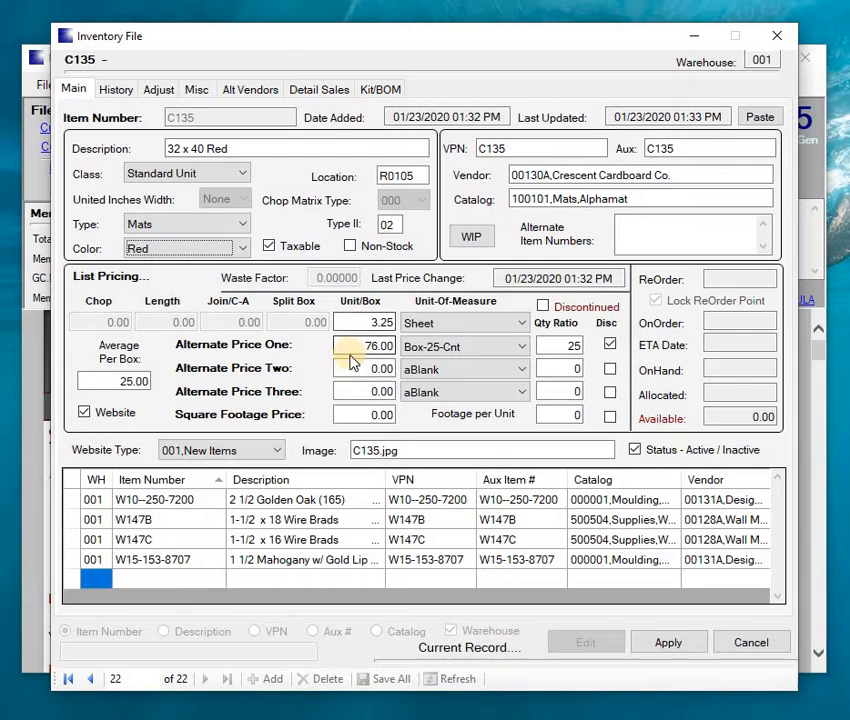
left_click(161, 89)
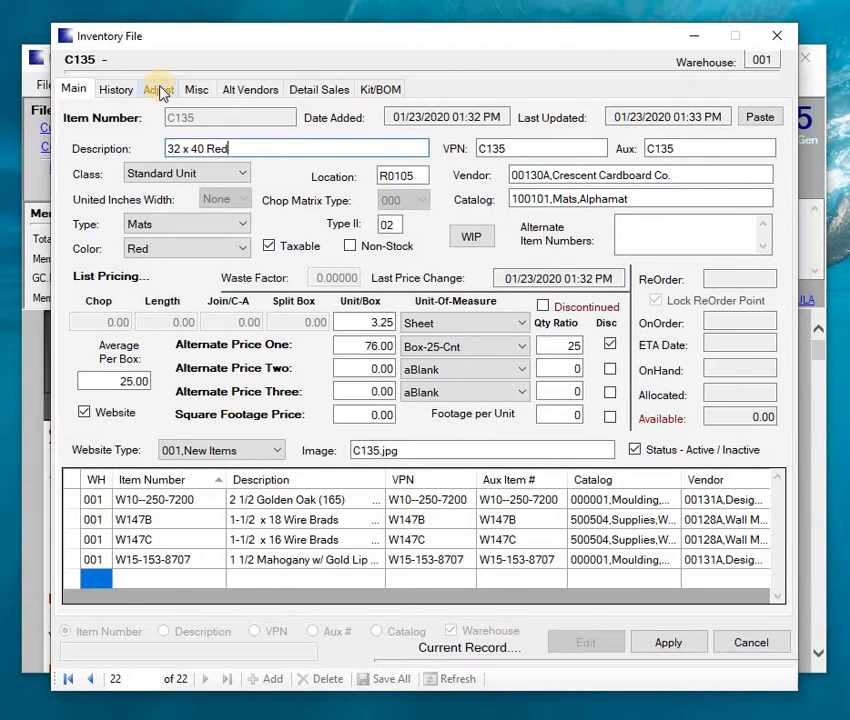
left_click(666, 646)
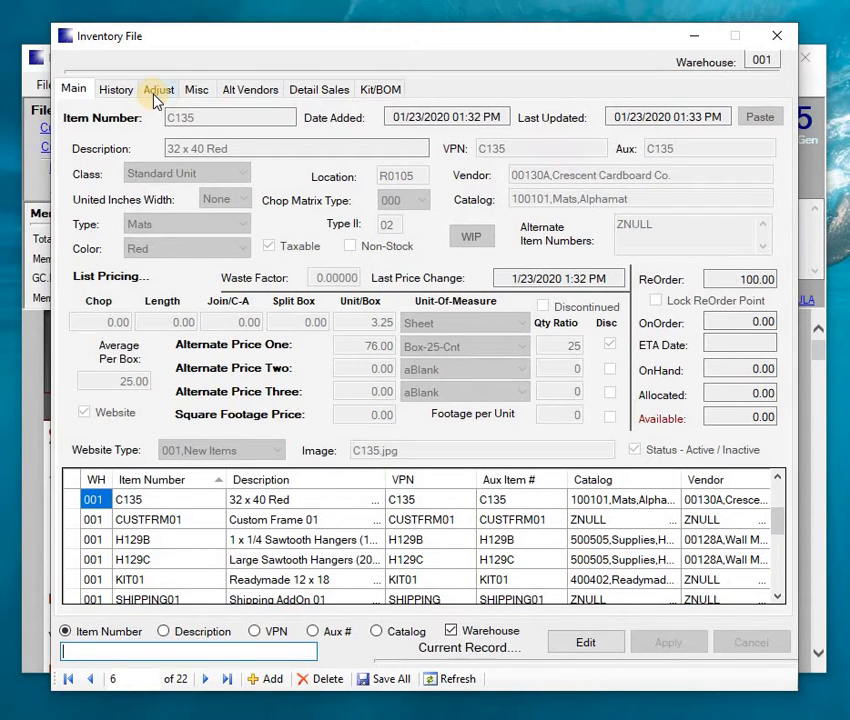
Step: Adjust the OnHand quantity of C135 to 50 with the note "1st time in" and save the adjustment to the log
left_click(72, 499)
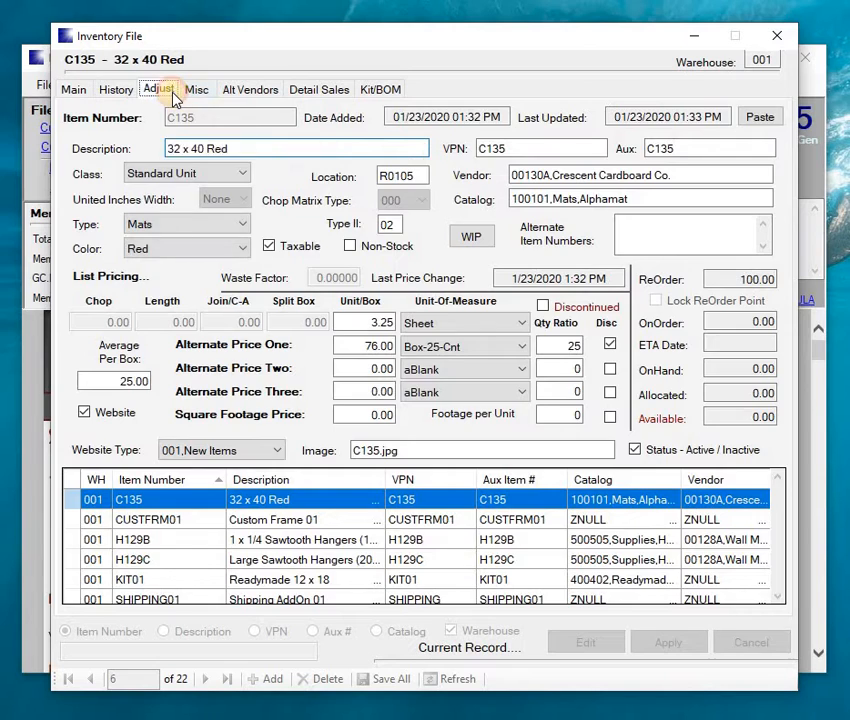
left_click(163, 90)
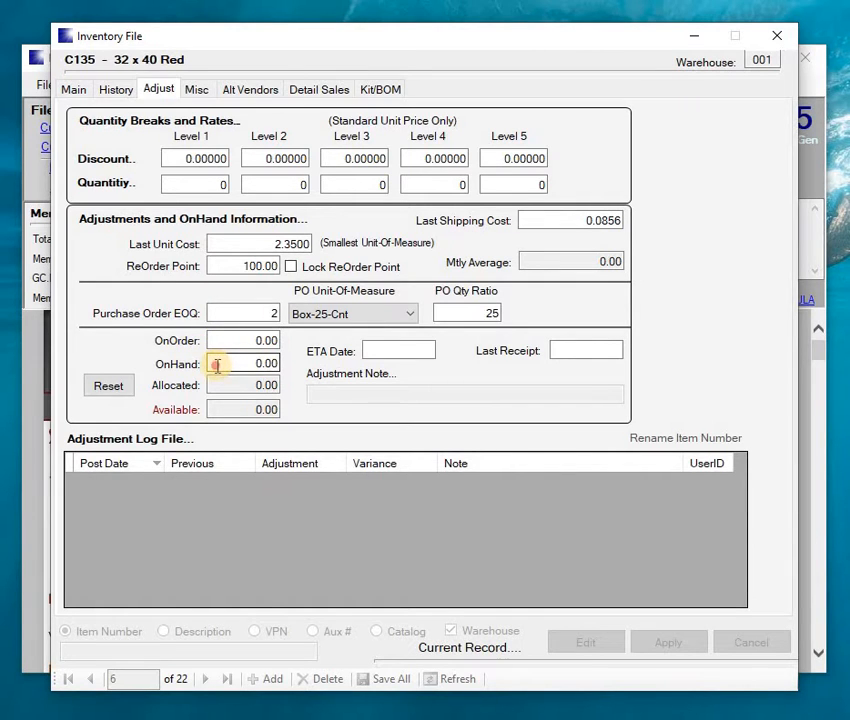
left_click_drag(216, 366, 298, 364)
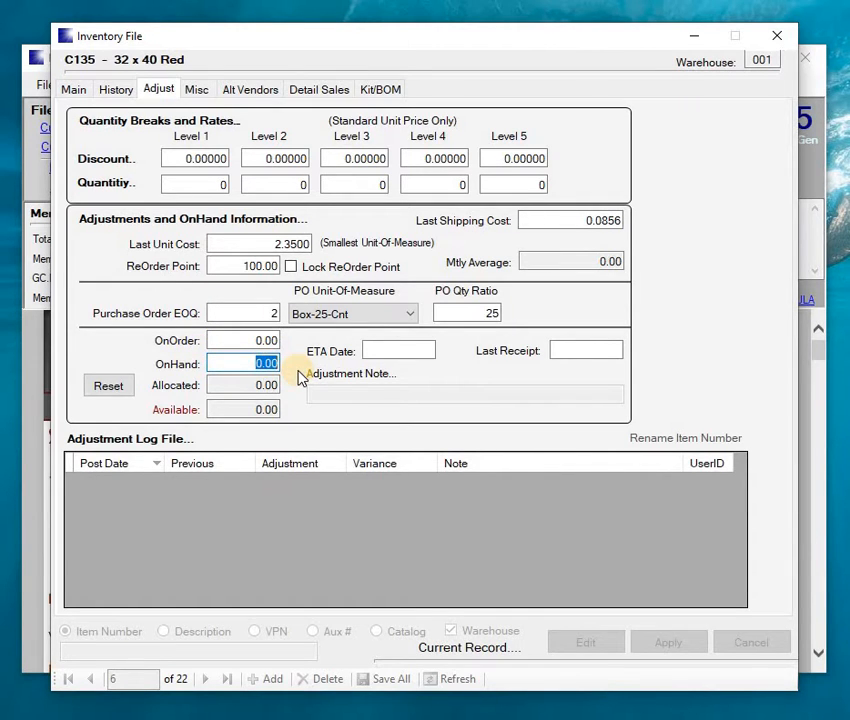
type("50")
key("Tab")
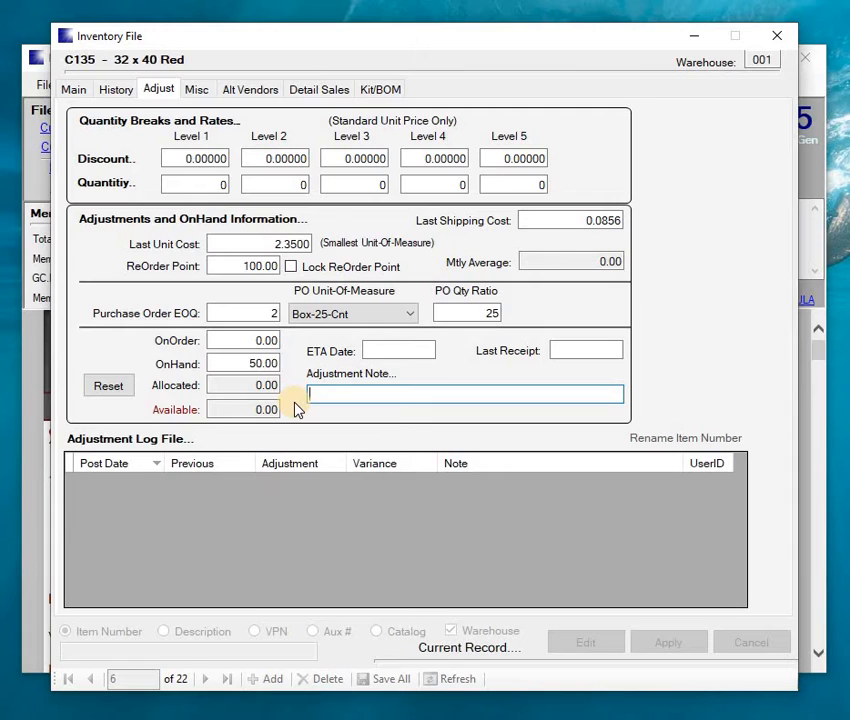
type("1st time in")
key("Tab")
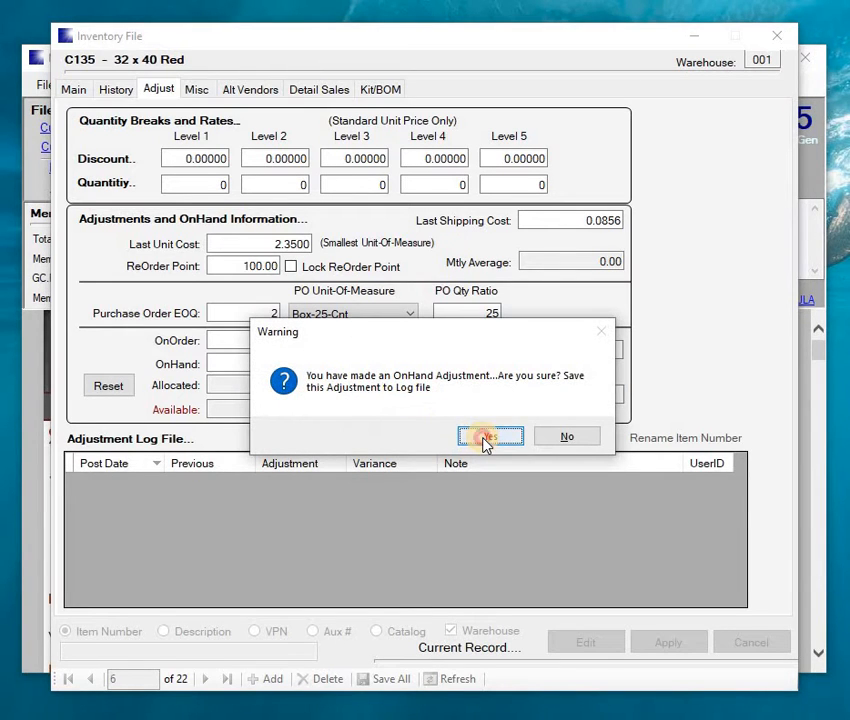
left_click(484, 438)
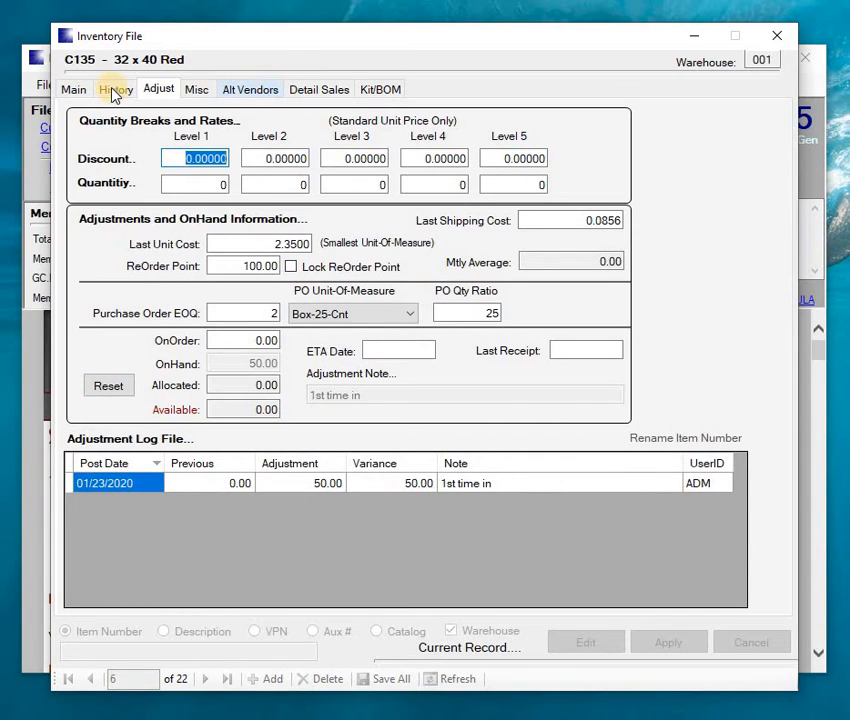
Step: Apply the edited C135 record and save all changes back to the database
left_click(75, 92)
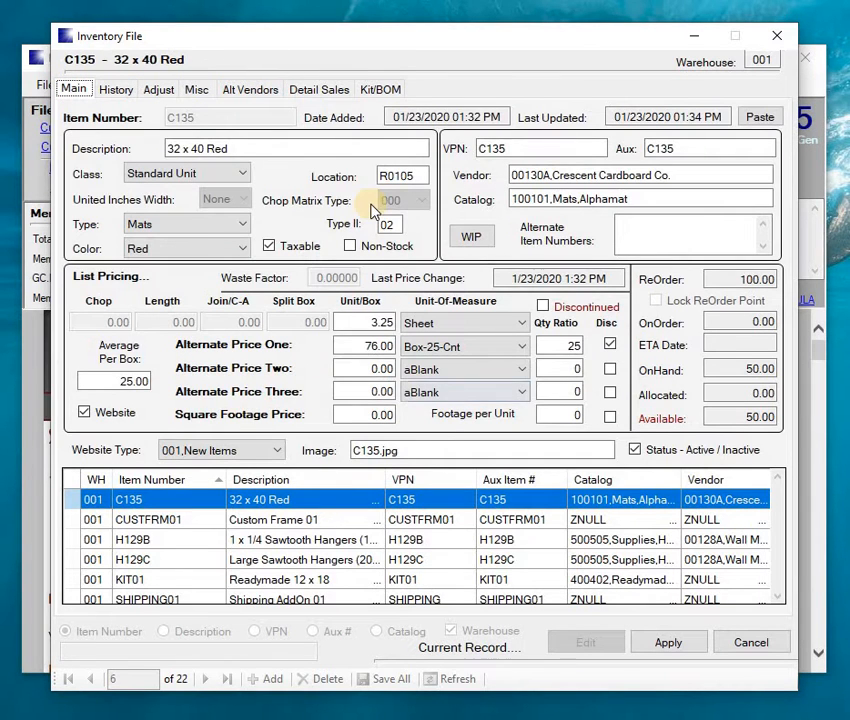
left_click(662, 645)
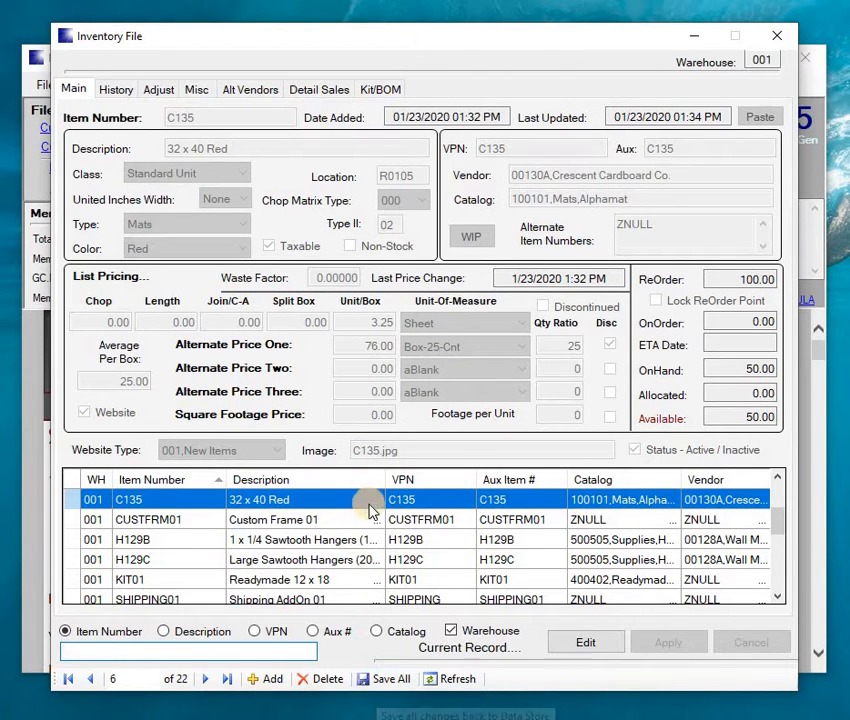
left_click(390, 681)
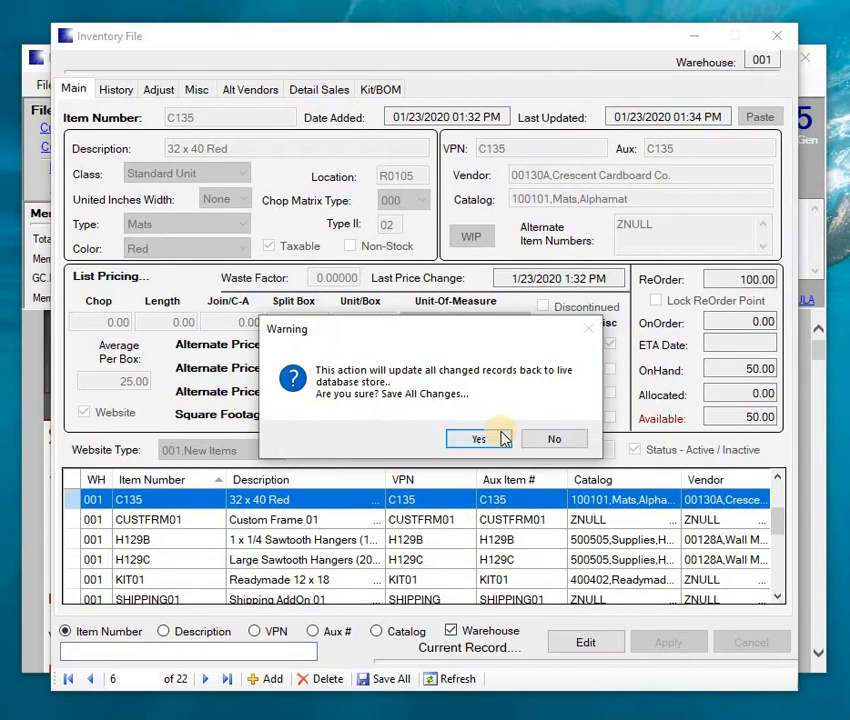
left_click(479, 438)
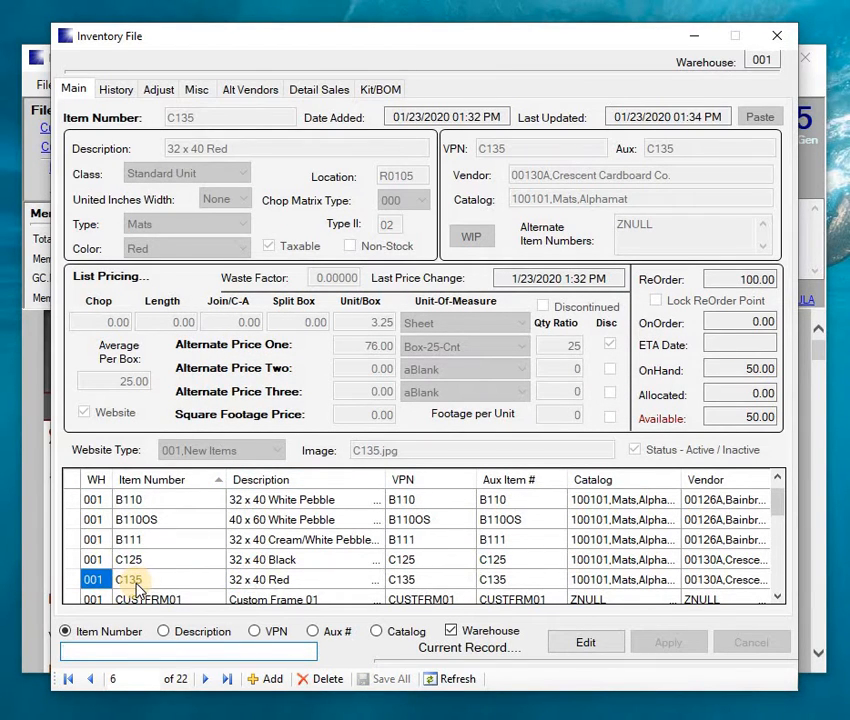
Step: Add another new inventory item with the item number C145
left_click(272, 680)
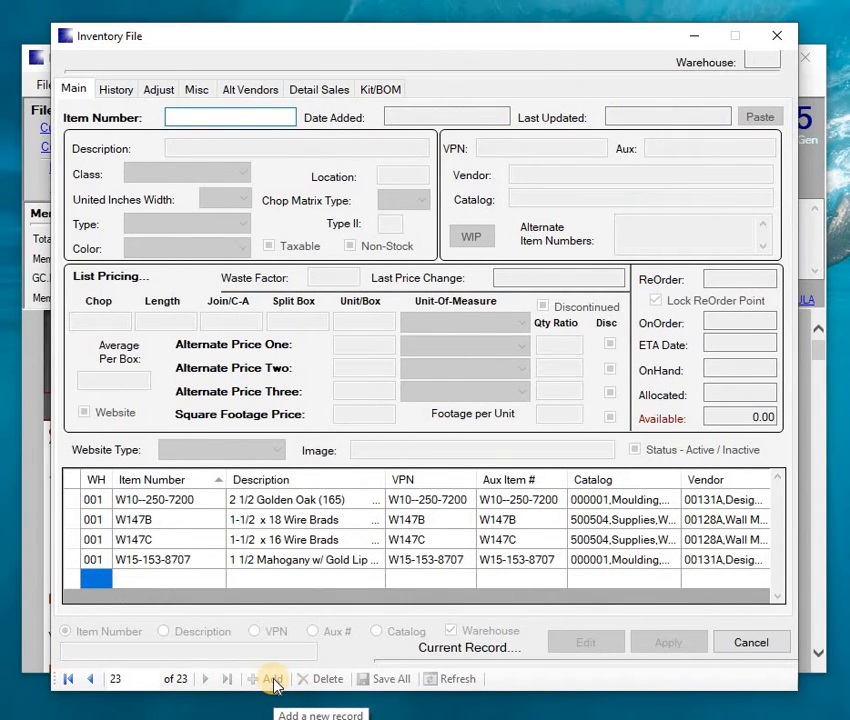
type("C")
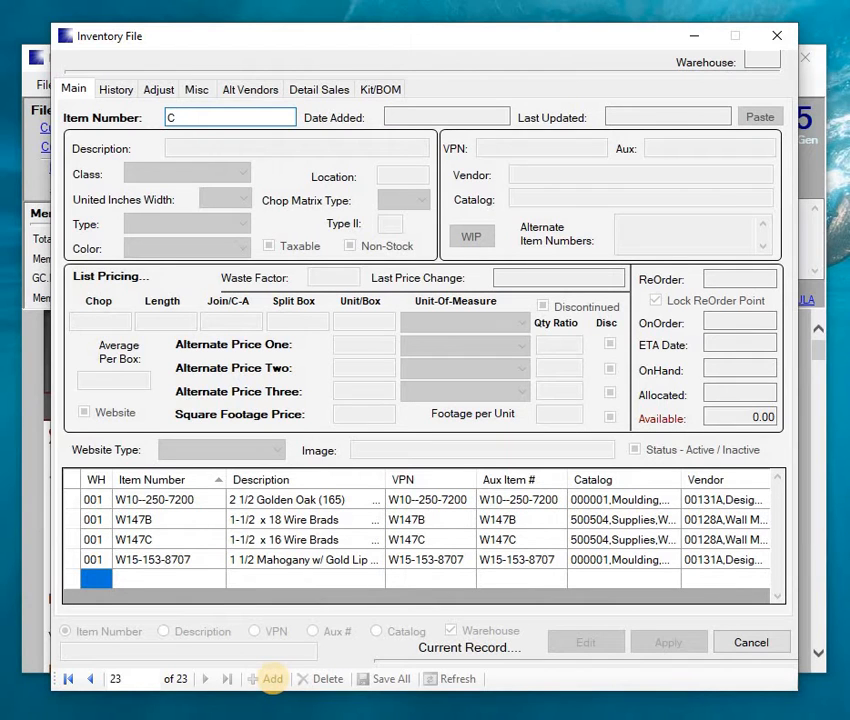
type("145")
key("Tab")
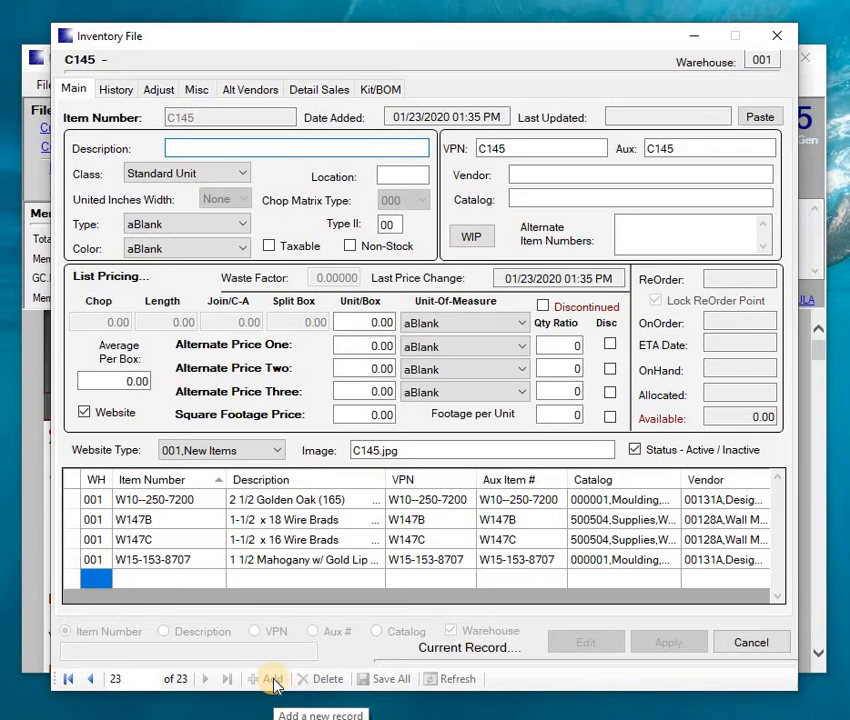
Step: Try to paste the copied item values into C145 with its description left blank
type("new")
key("BackSpace")
key("BackSpace")
key("BackSpace")
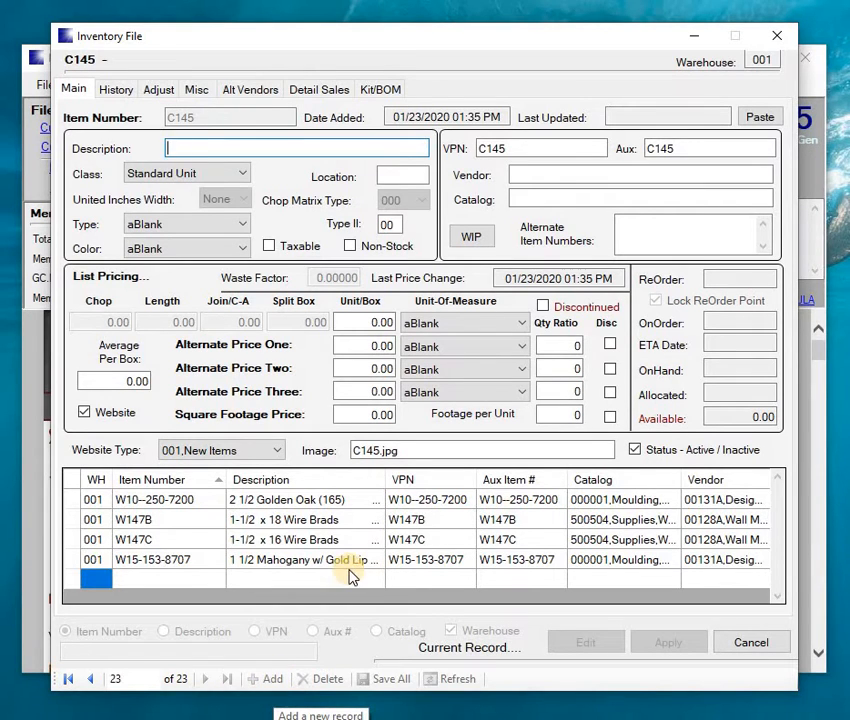
left_click(765, 119)
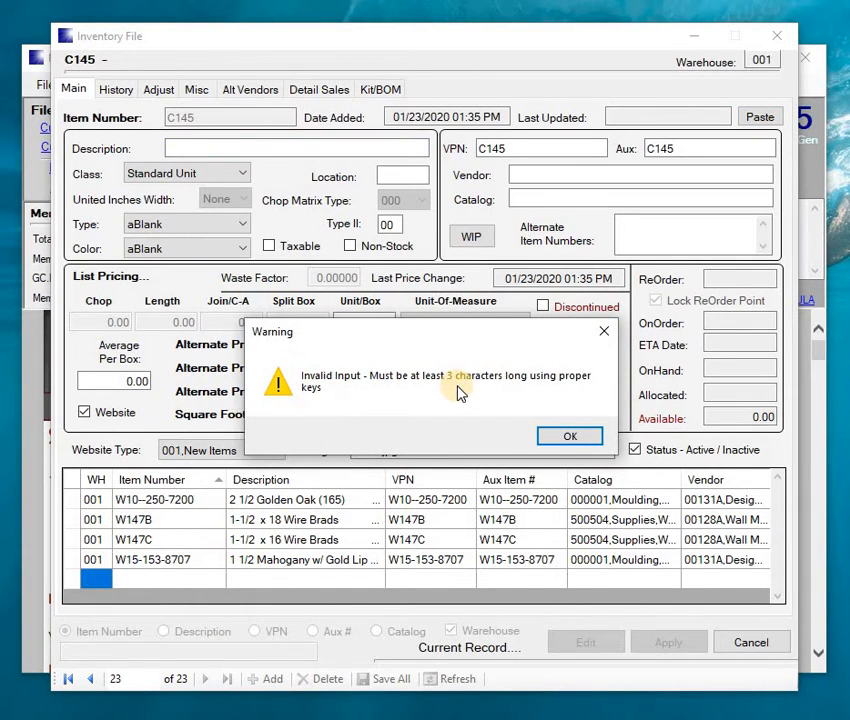
left_click(568, 438)
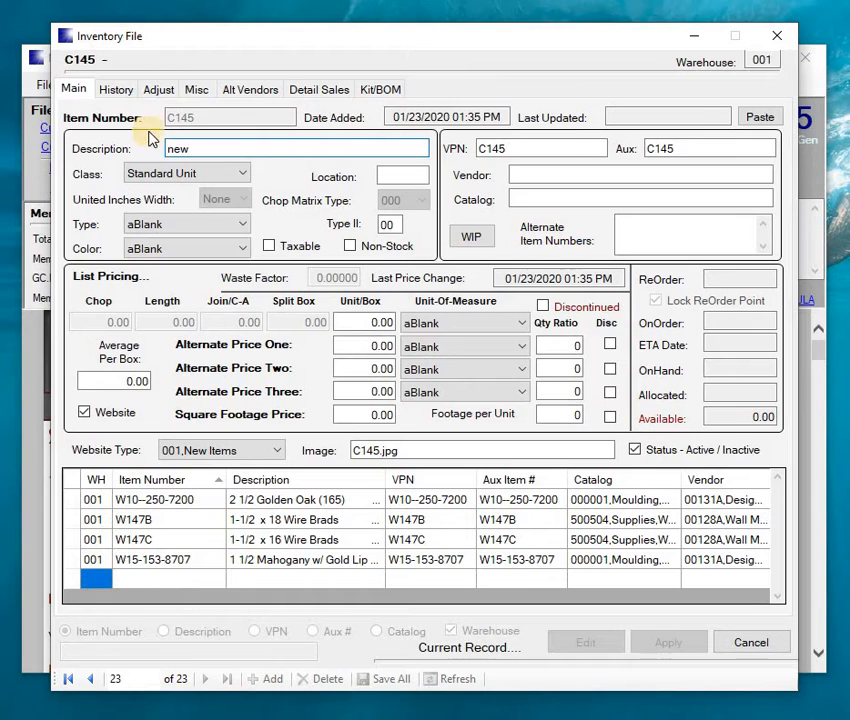
Step: With "new" as placeholder description, paste the copied item values into C145 and set its color to Cherry
left_click(759, 118)
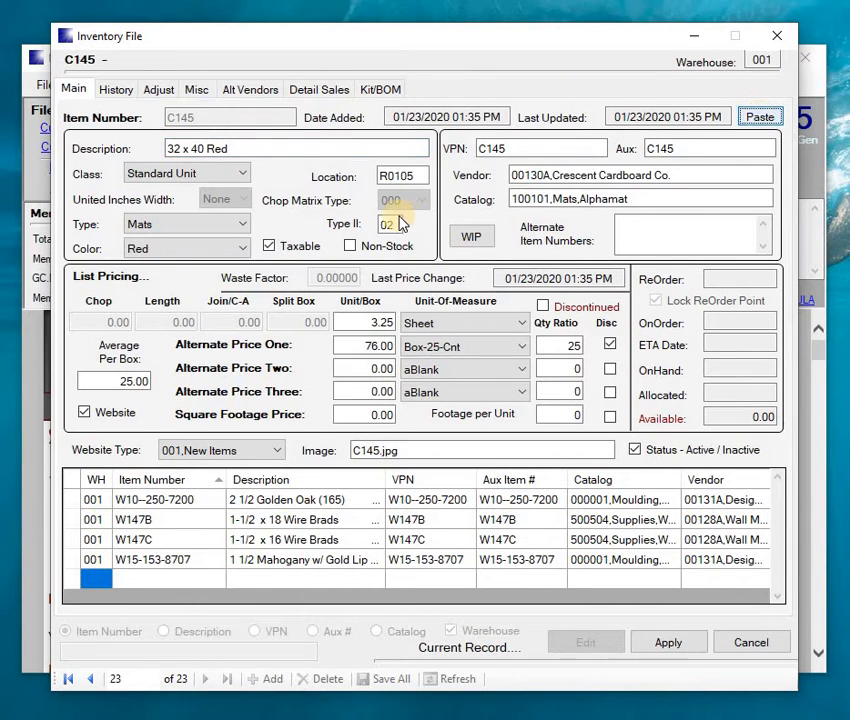
left_click(243, 249)
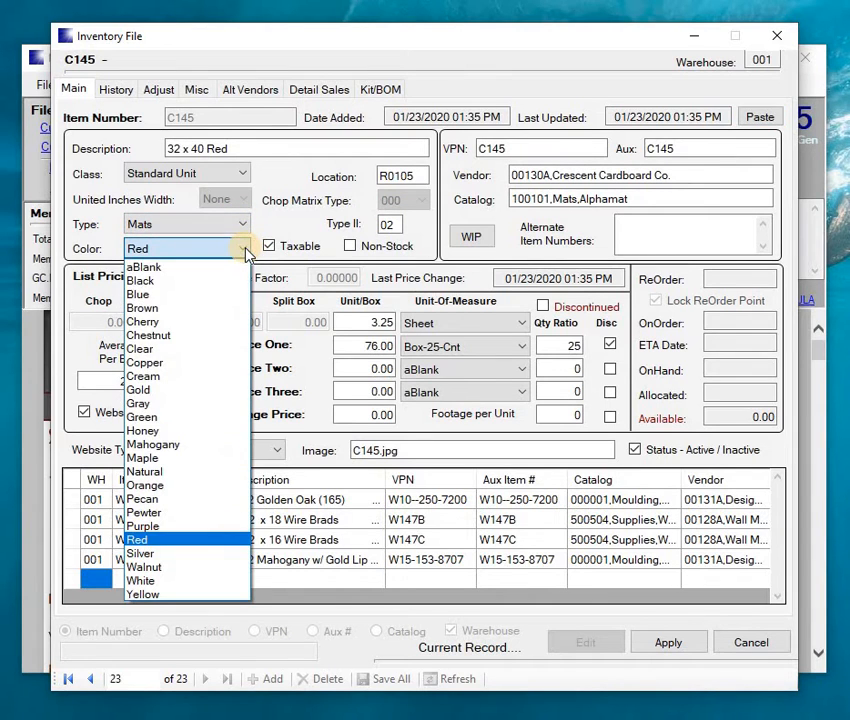
left_click(147, 325)
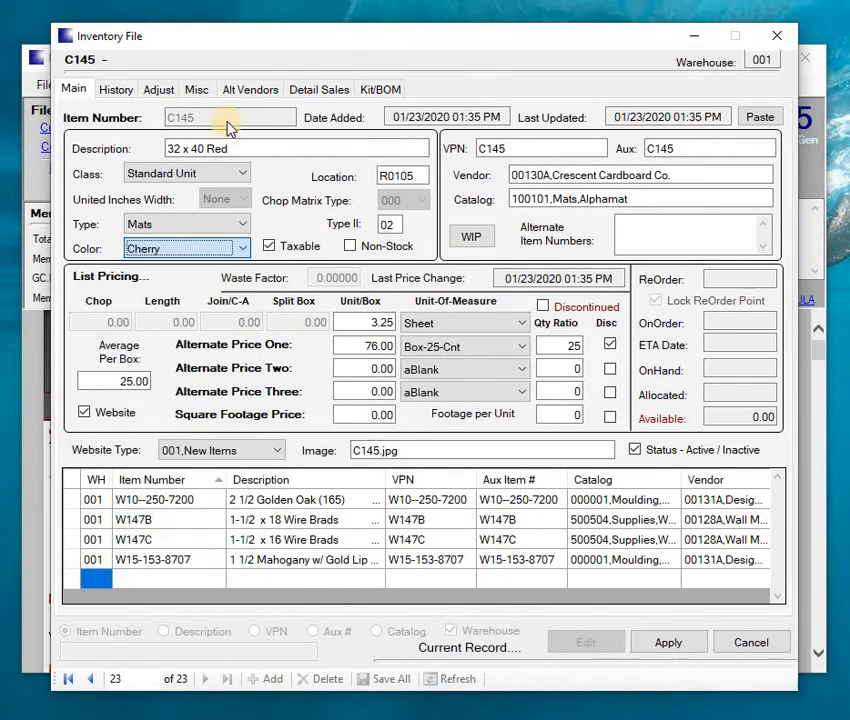
Step: Change the description of item C145 to "32 x 40 Cherry" and apply the new record
left_click(232, 150)
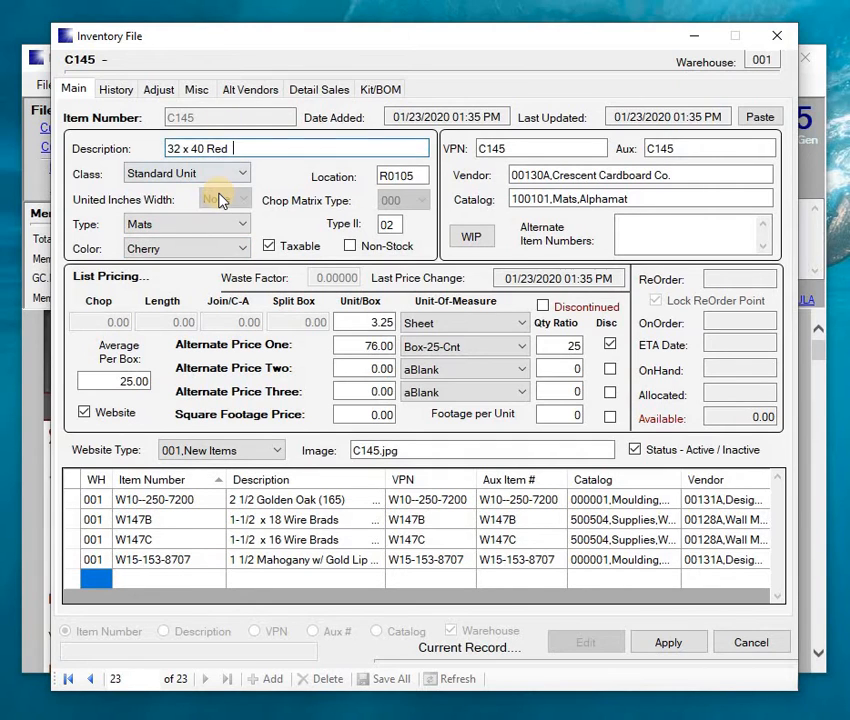
key("BackSpace")
key("BackSpace")
key("BackSpace")
type("Che")
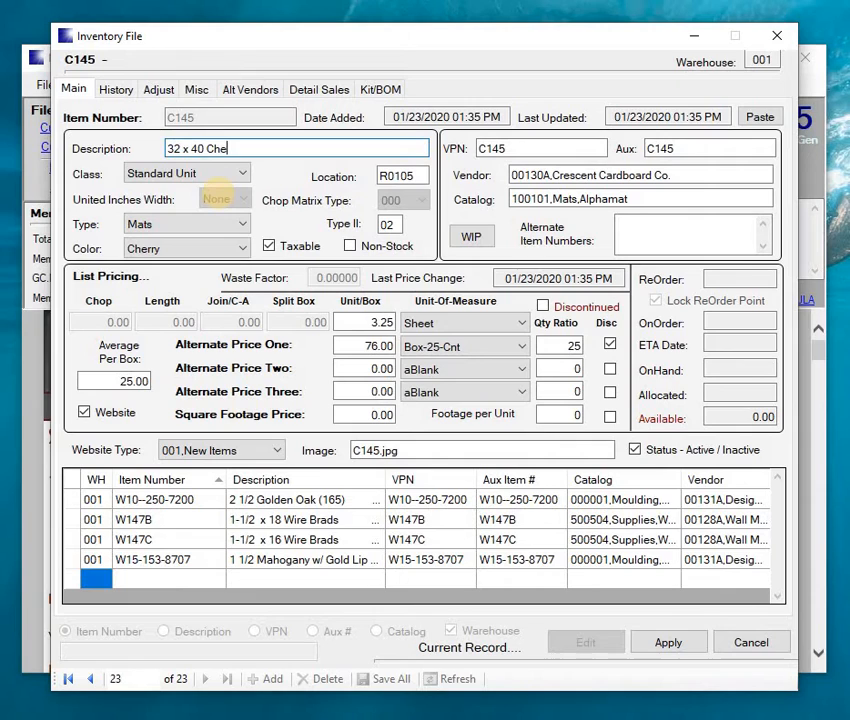
type("ery")
key("Tab")
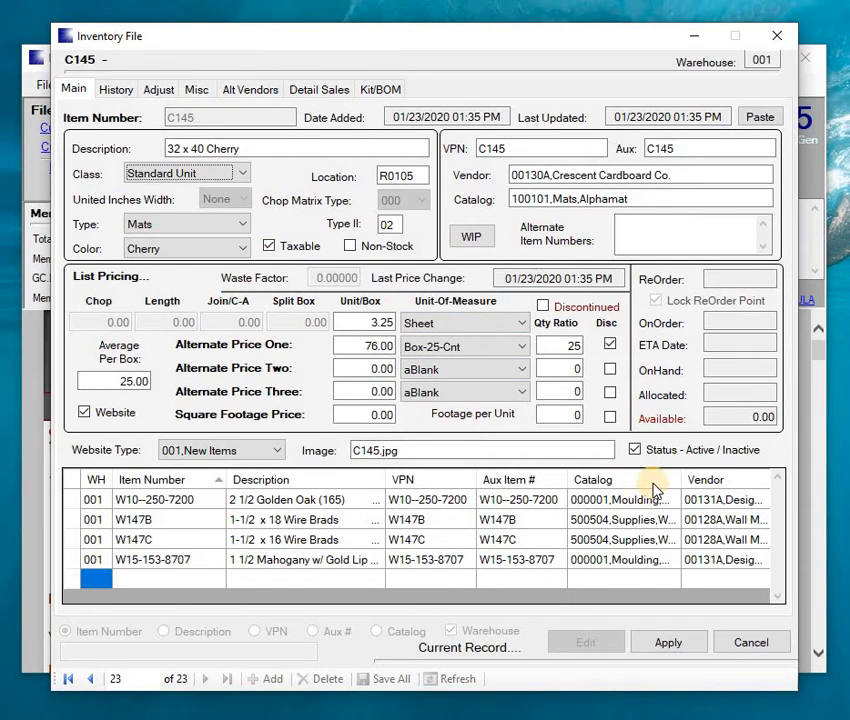
left_click(660, 642)
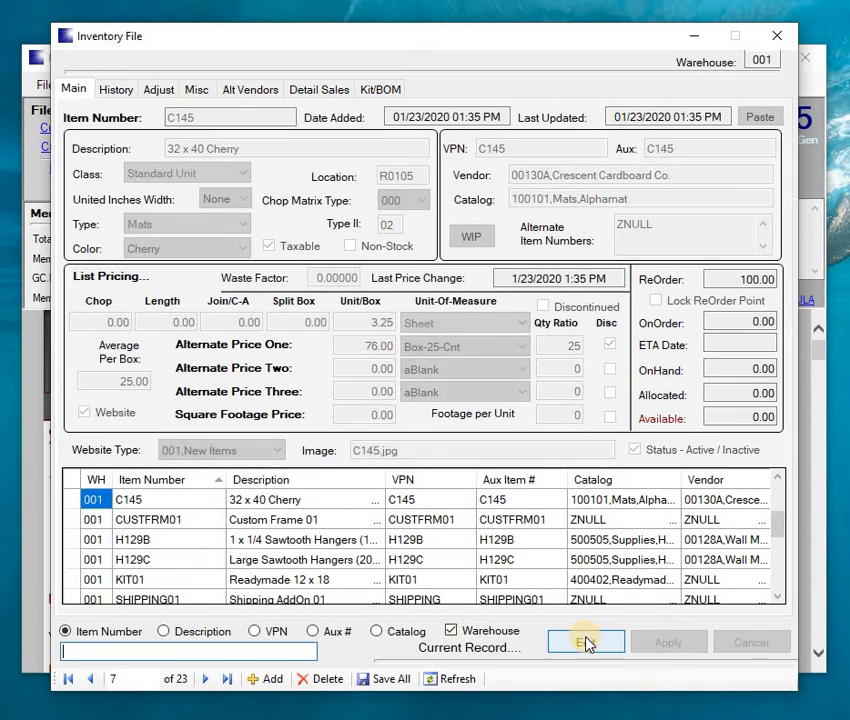
Step: Edit C145 to set its on-hand quantity to 100 with the adjustment note "1st time in", saving the adjustment to the log file
left_click(588, 642)
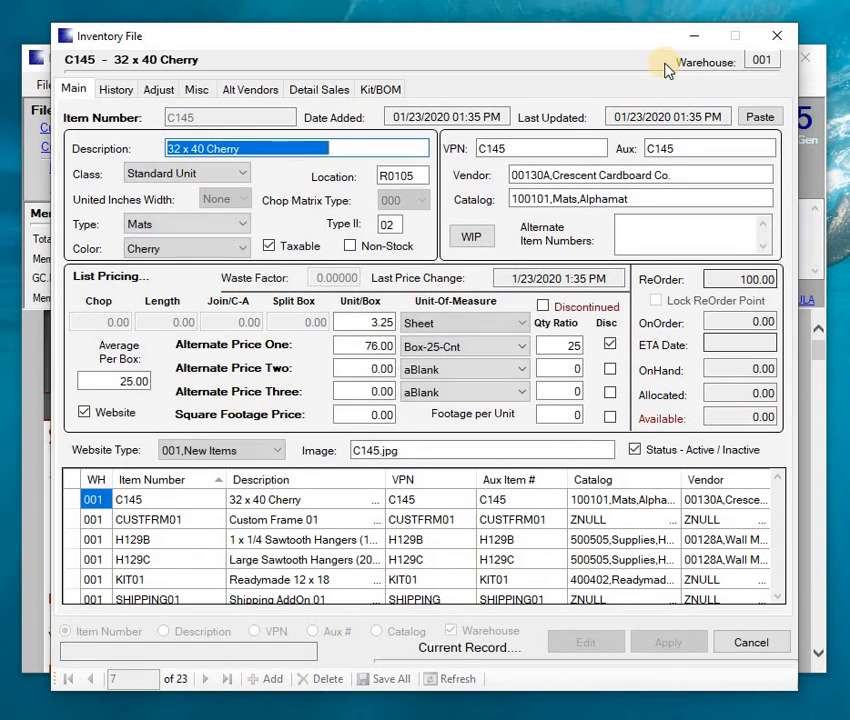
left_click(159, 89)
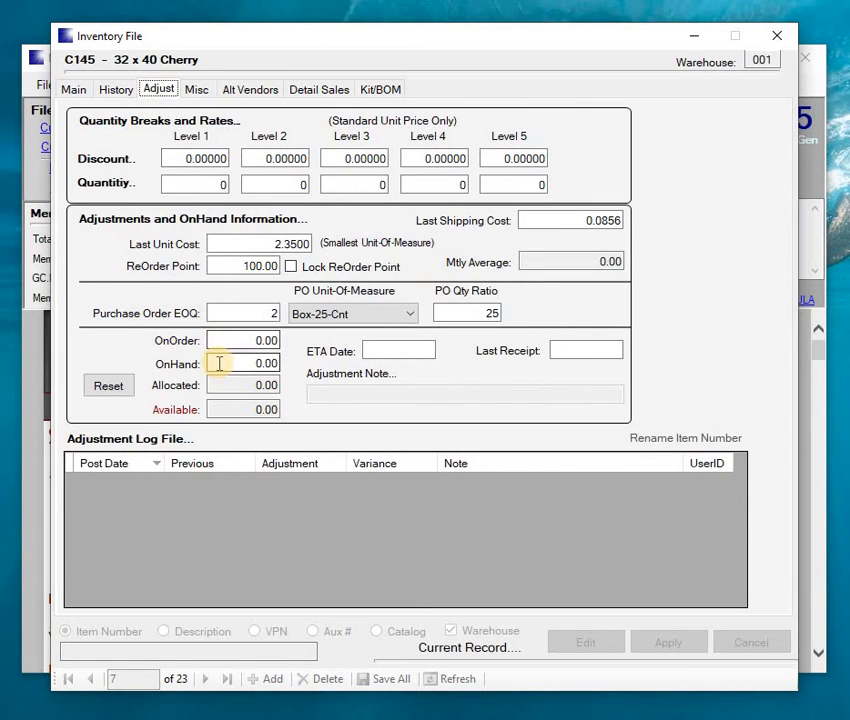
left_click_drag(220, 363, 292, 370)
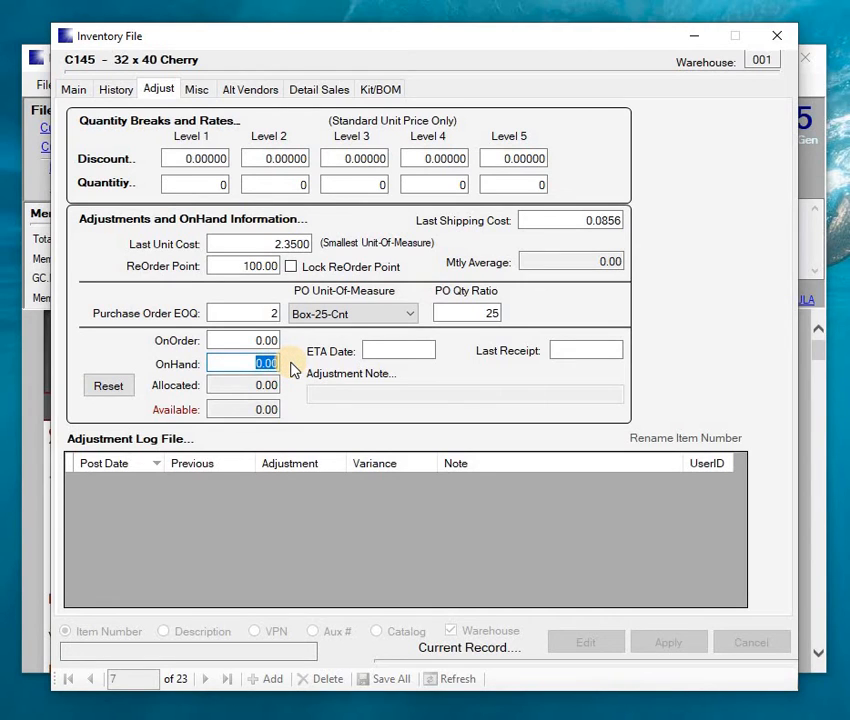
type("100")
key("Tab")
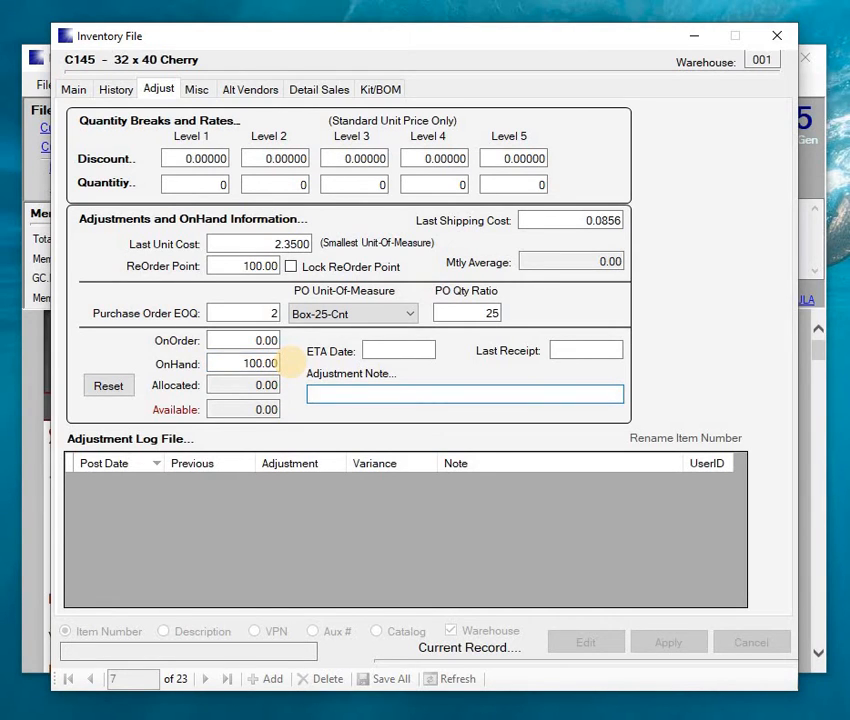
type("1st time in")
key("Return")
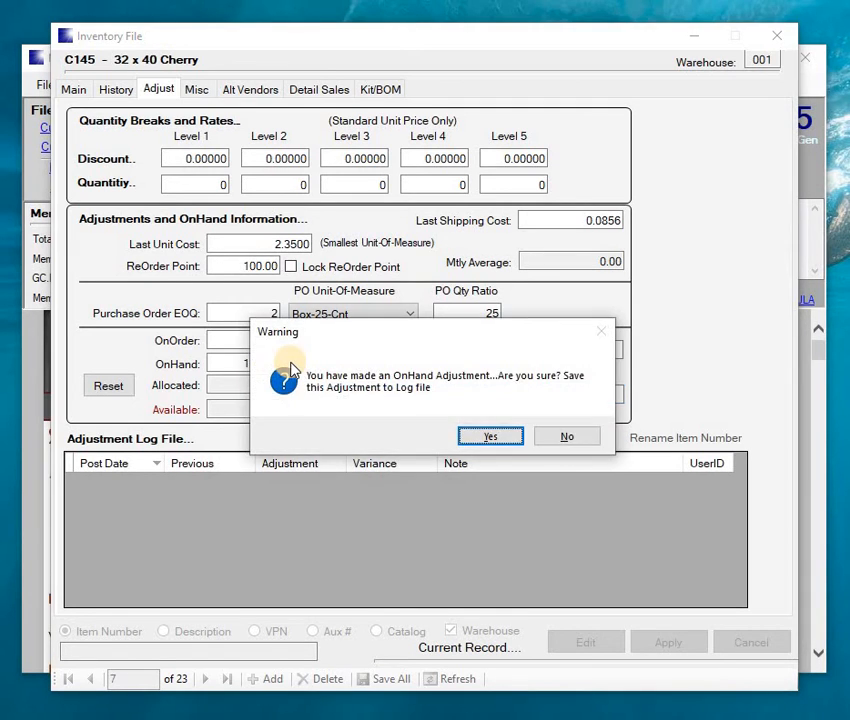
key("Return")
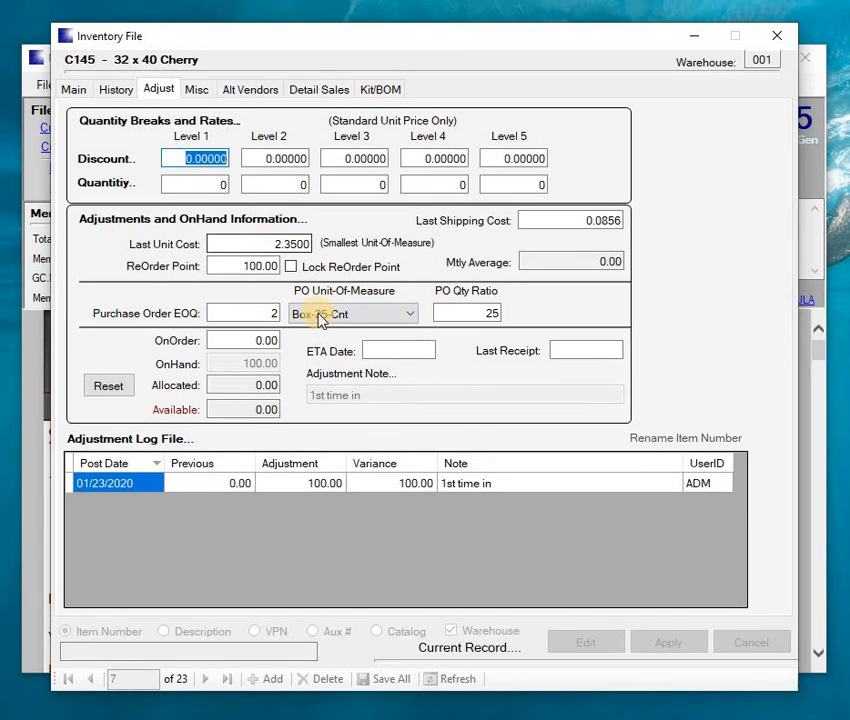
Step: Apply the edited C145 record and save all changed records back to the live database
left_click(78, 91)
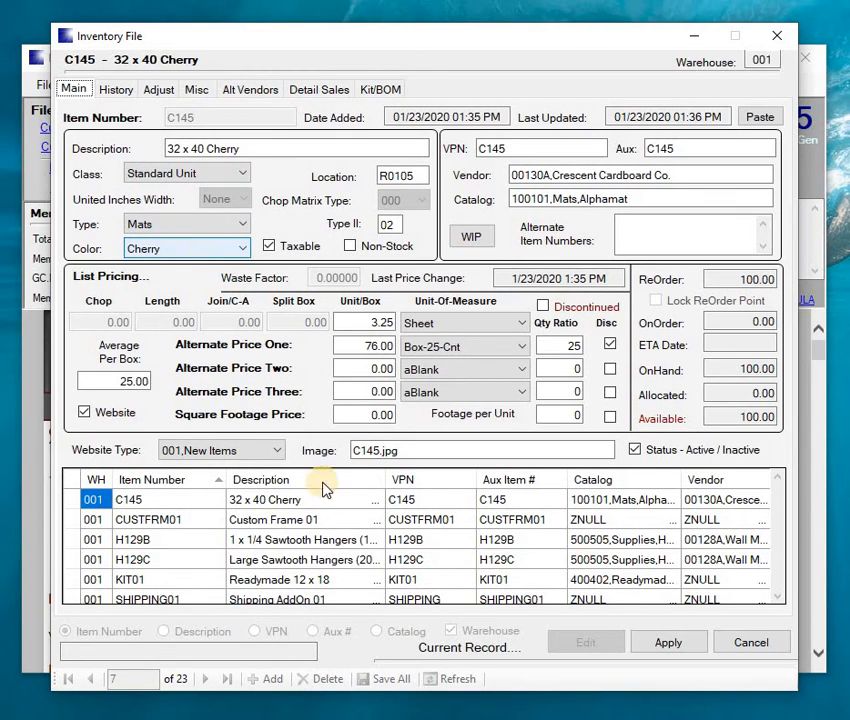
left_click(664, 643)
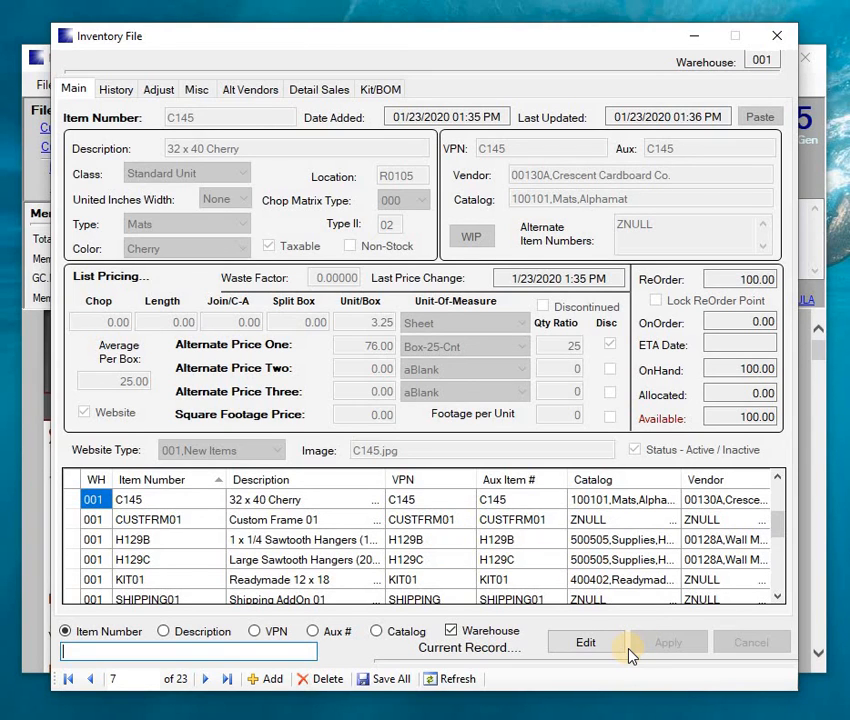
left_click(388, 680)
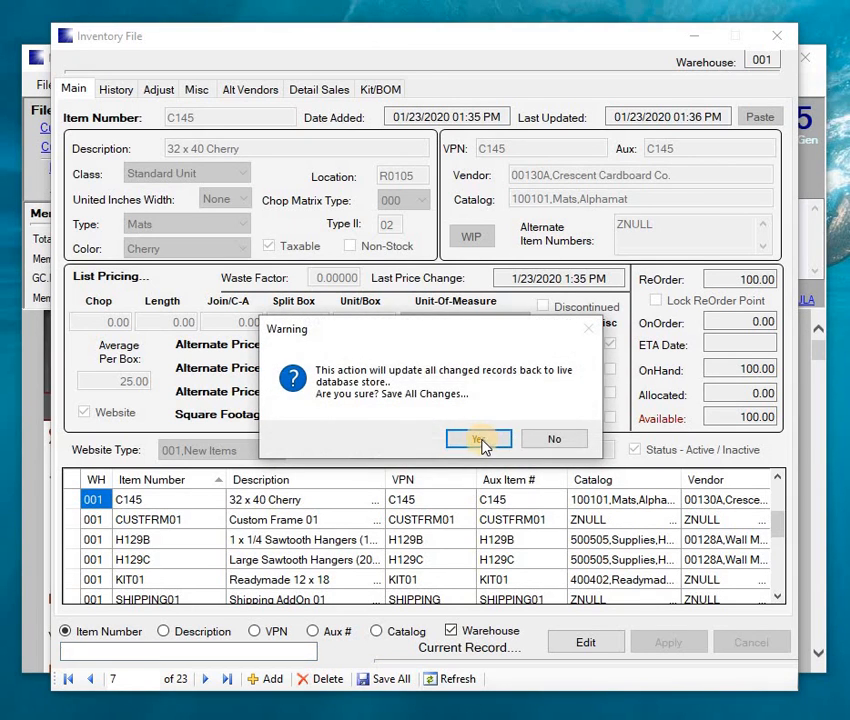
left_click(480, 441)
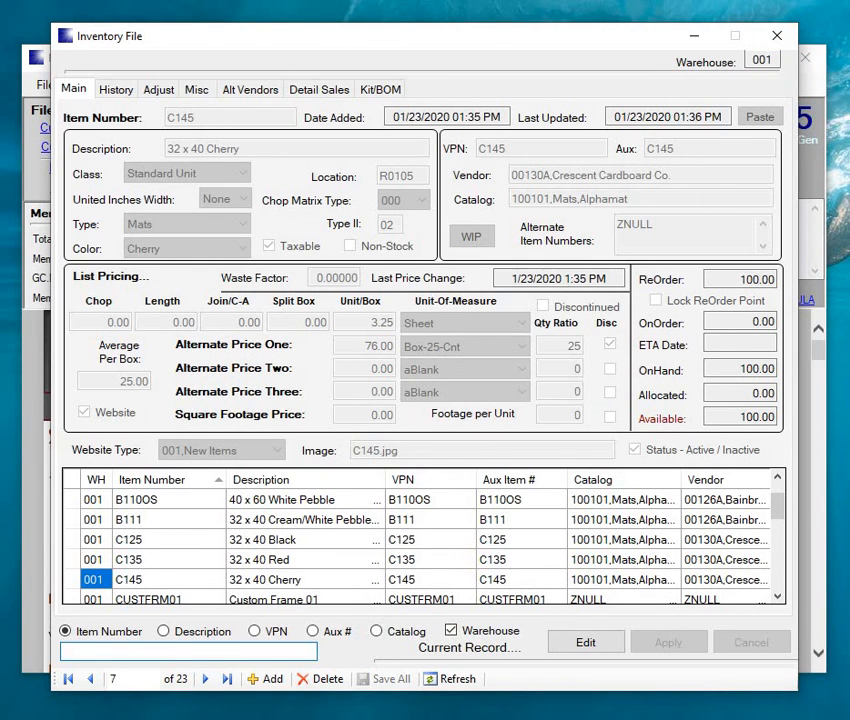
left_click(795, 40)
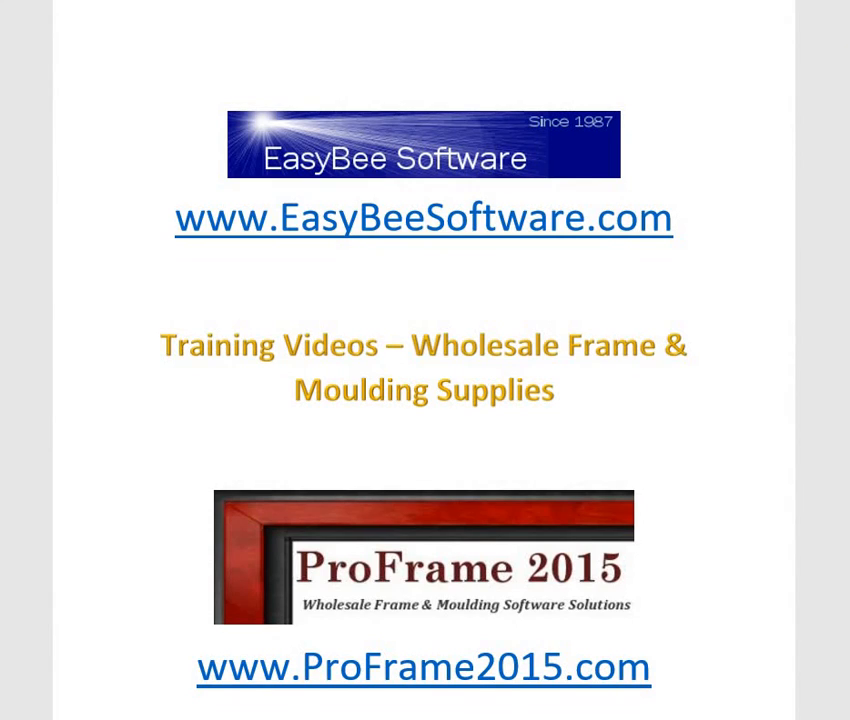